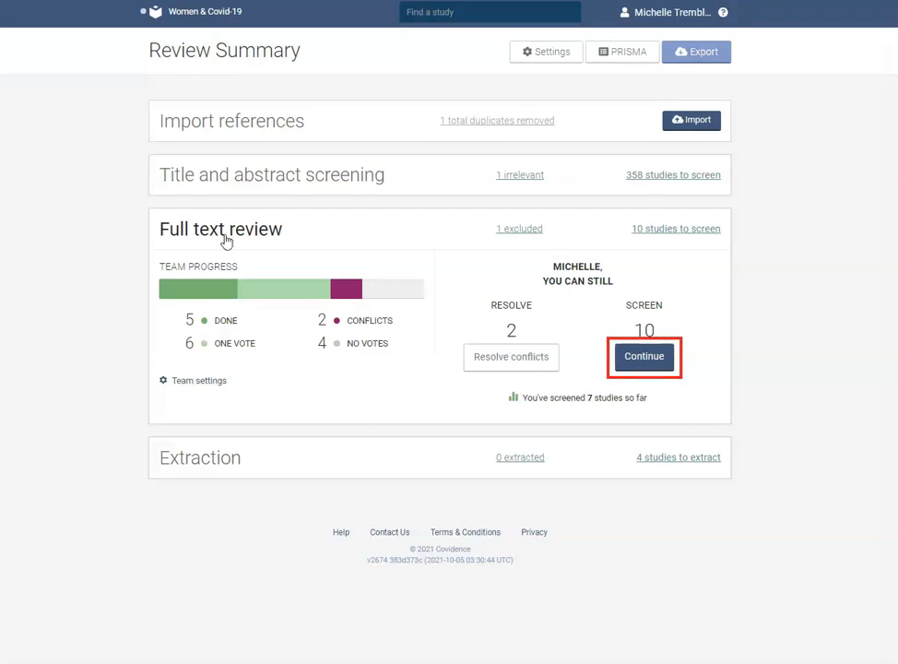
# - Continue screening in the full text review and view the available sort orders for the reference list
pyautogui.click(660, 368)
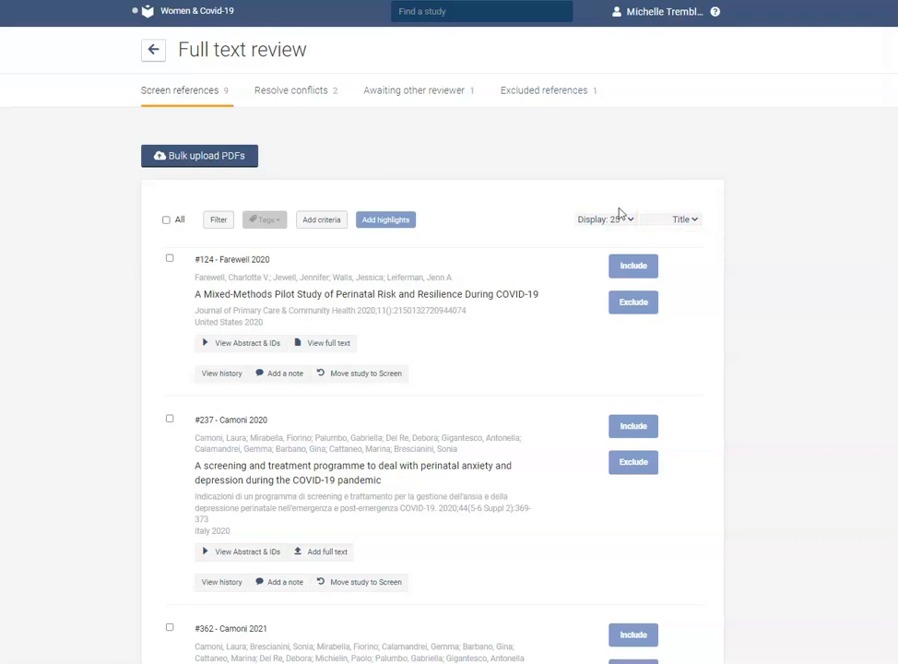
pyautogui.click(644, 220)
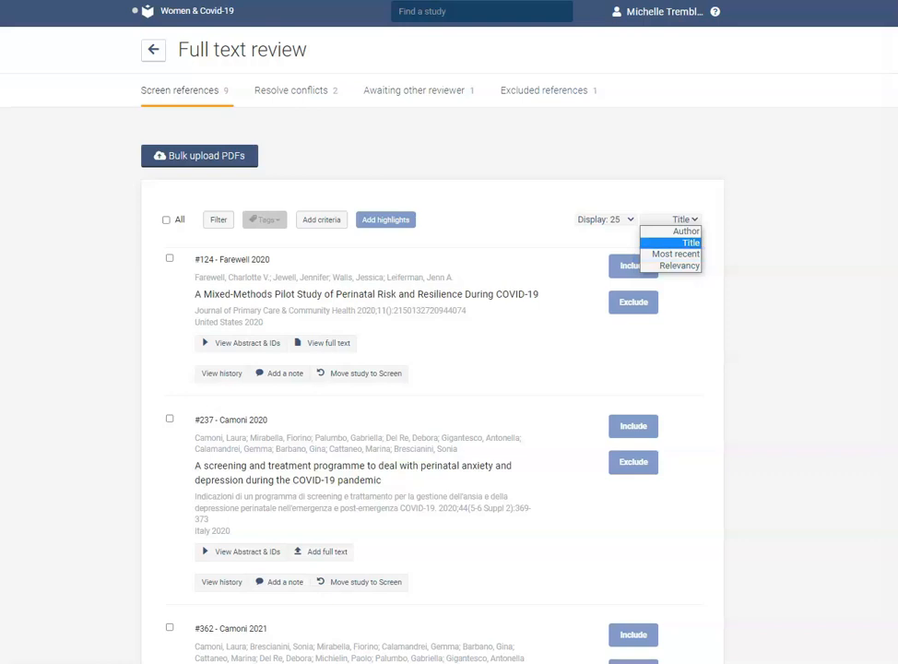
pyautogui.press('Escape')
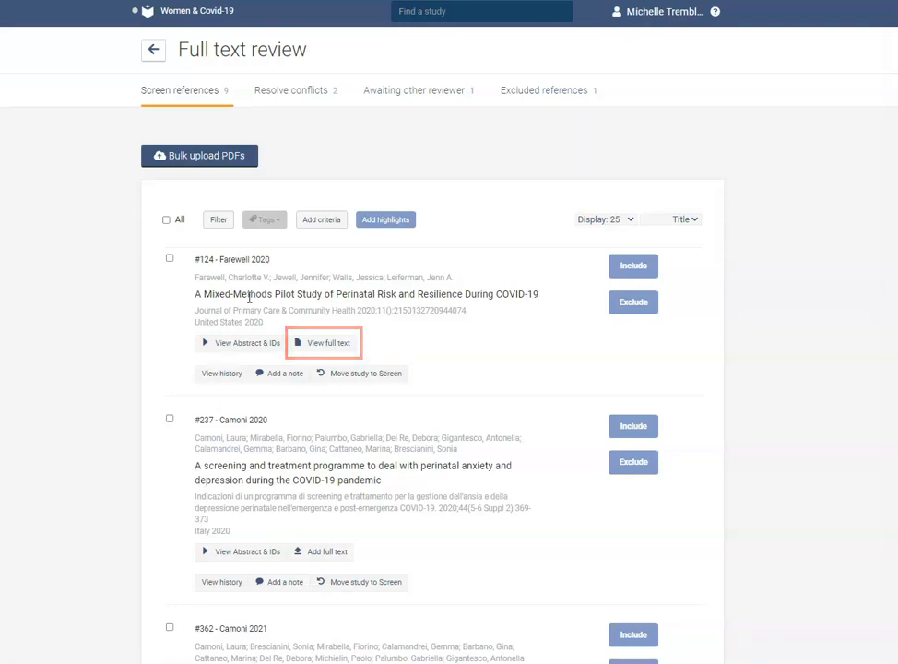
# - Open the uploaded full-text PDF of study #124 and vote to include the study
pyautogui.click(350, 347)
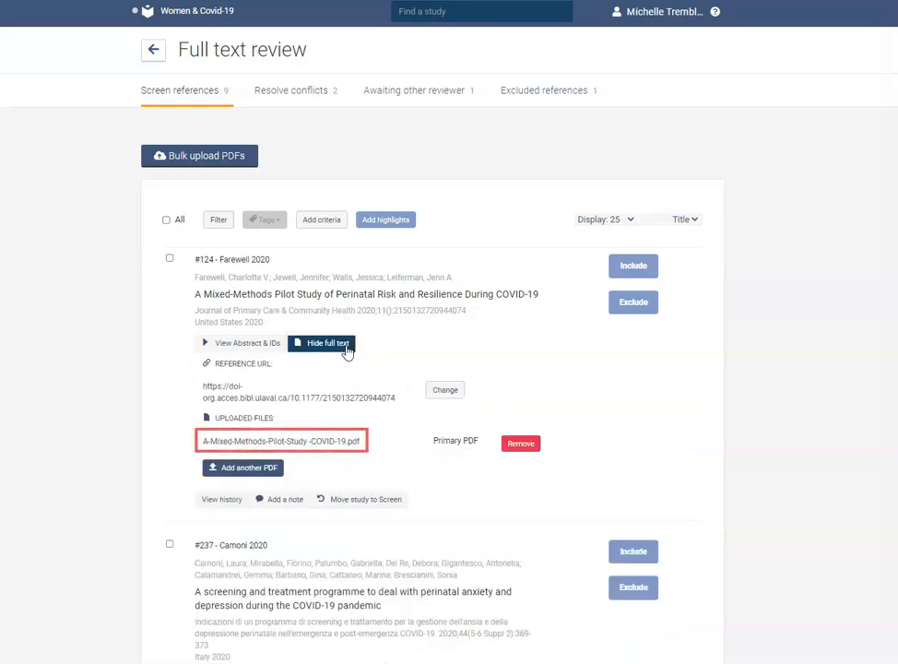
pyautogui.click(357, 448)
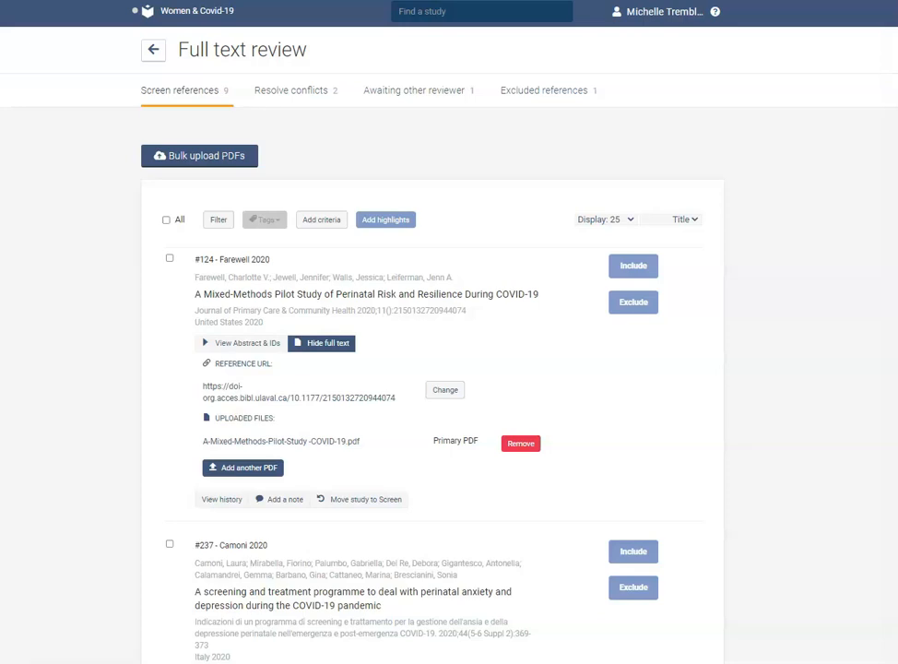
pyautogui.click(634, 266)
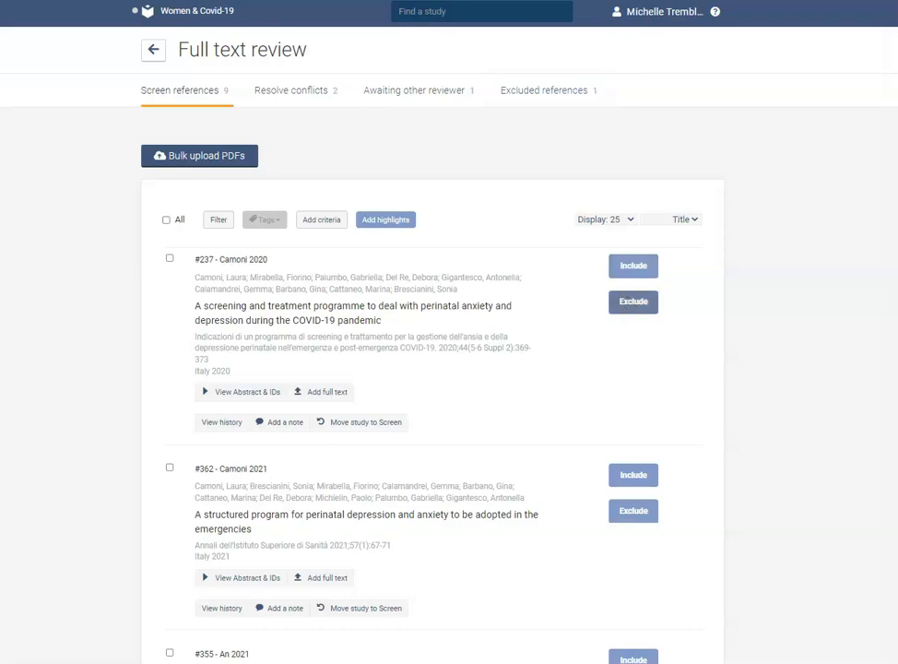
# - Start excluding a study in full text review and add "nouveau critère" to the list of exclusion reasons
pyautogui.click(633, 302)
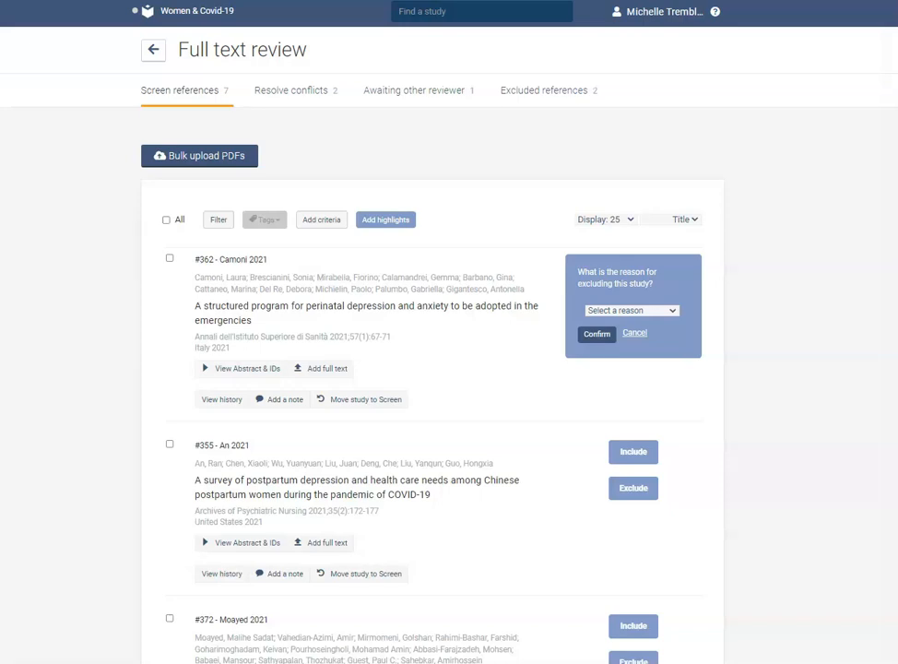
pyautogui.click(632, 311)
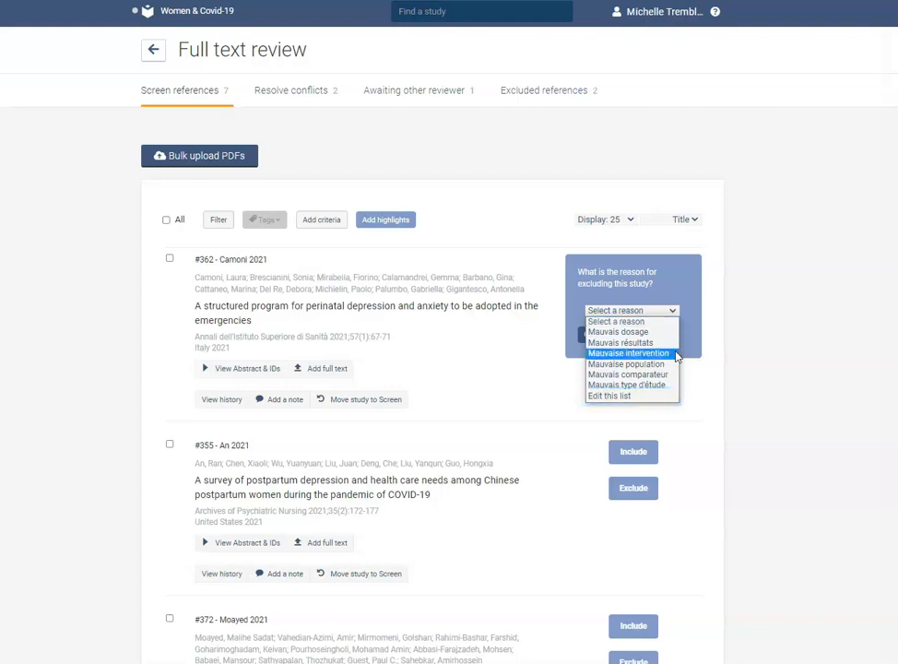
pyautogui.click(652, 396)
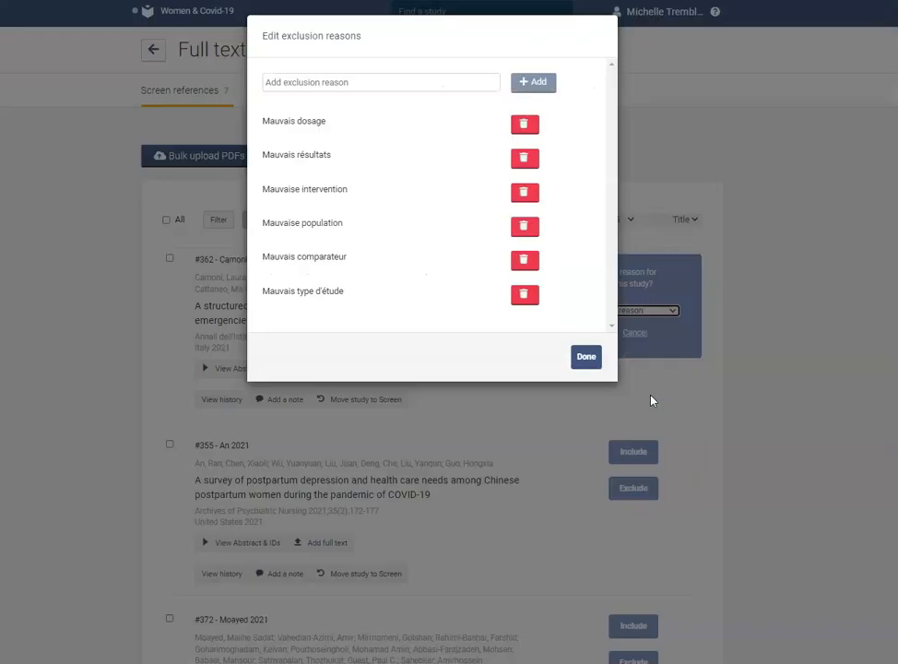
pyautogui.click(463, 82)
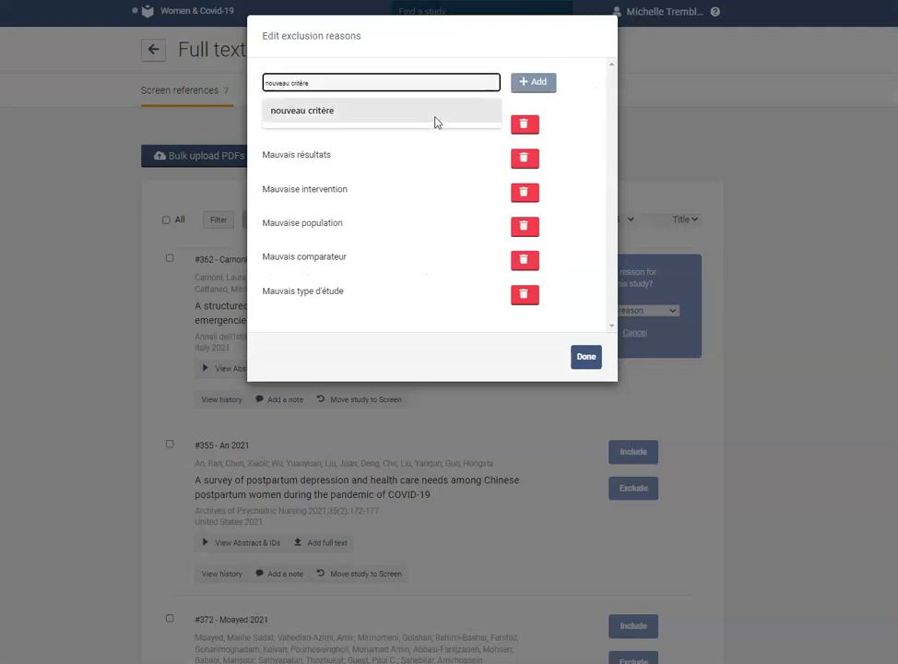
pyautogui.click(437, 120)
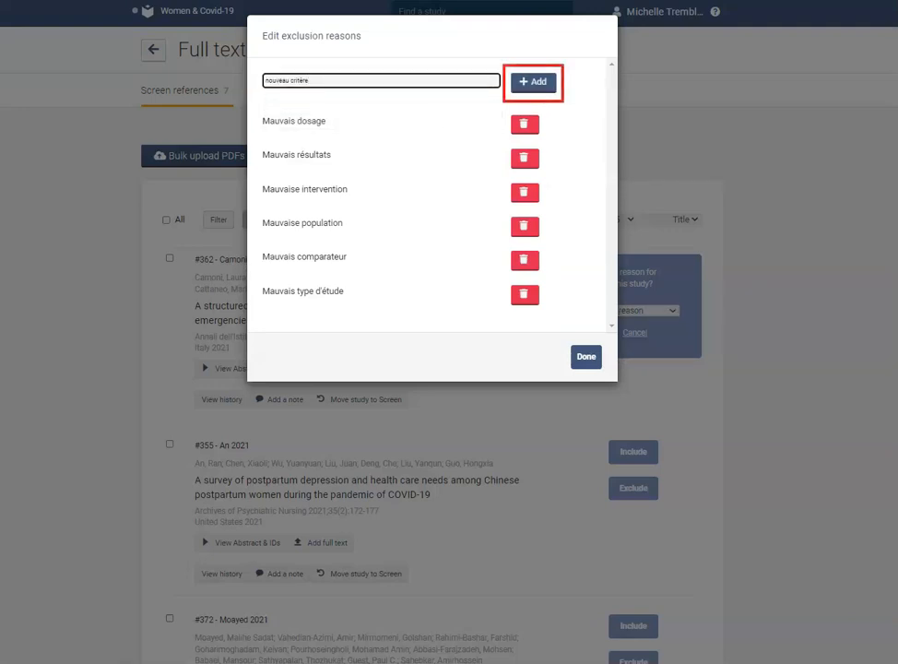
pyautogui.click(534, 83)
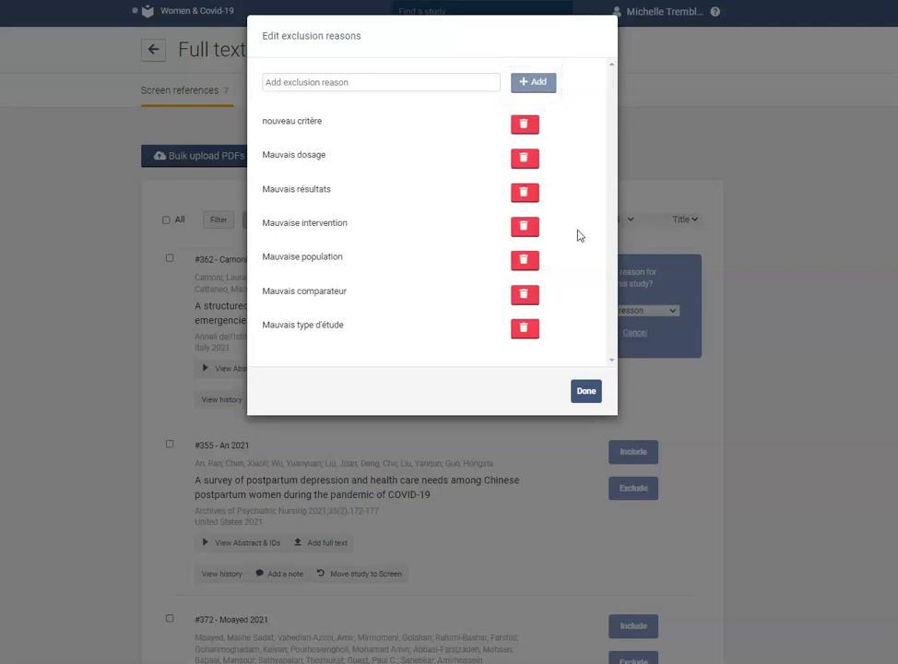
pyautogui.click(585, 392)
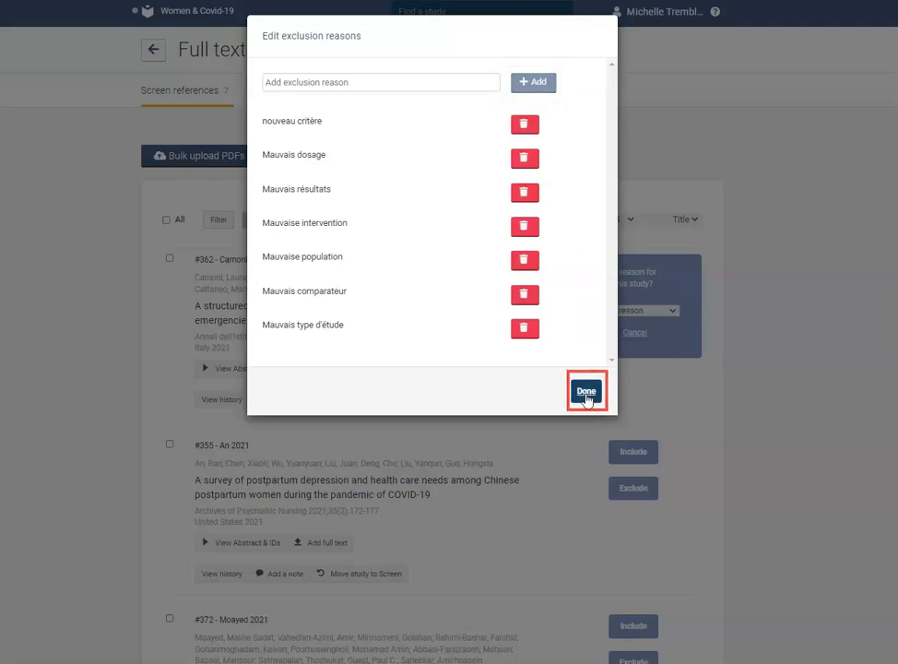
pyautogui.click(587, 393)
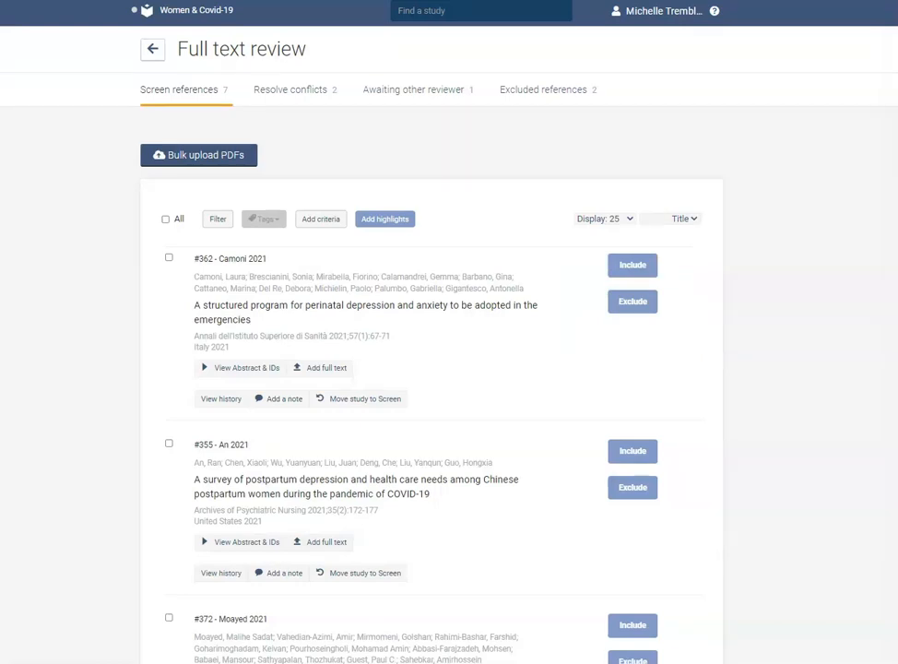
# - Add "nouveau critère 2" to the full text review exclusion reasons through the review's criteria and exclusion reasons settings
pyautogui.click(155, 52)
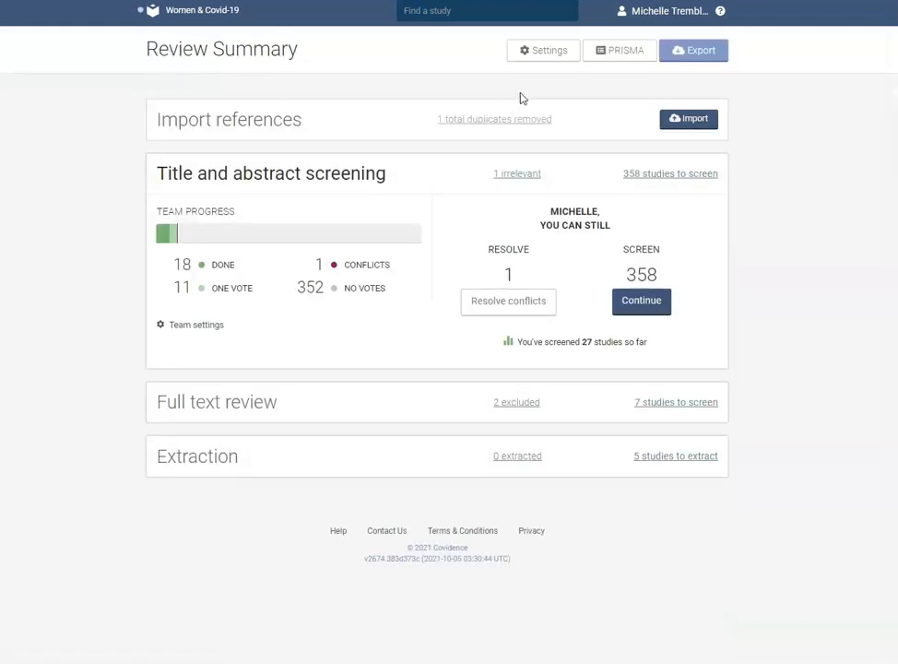
pyautogui.click(550, 51)
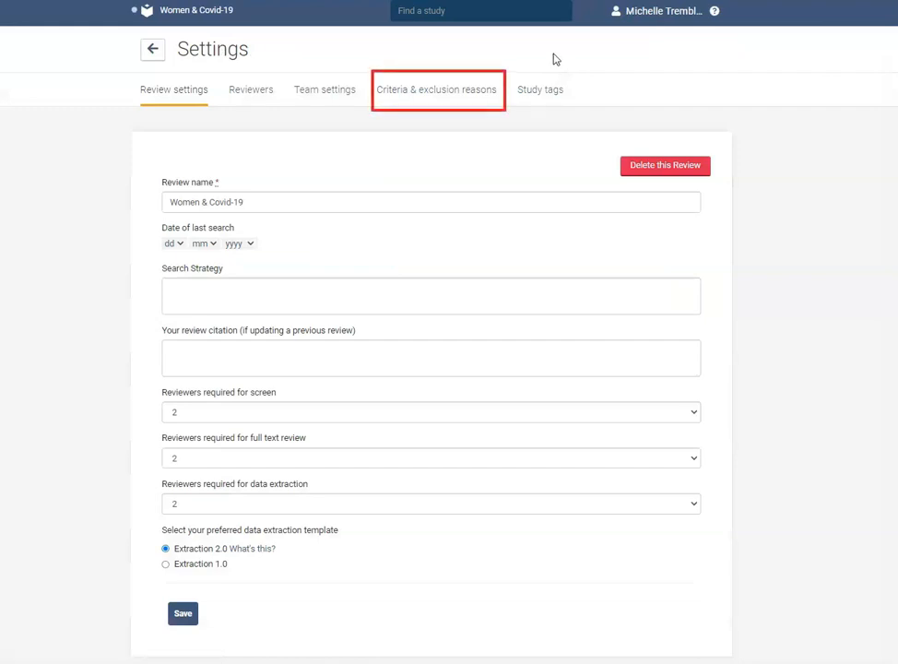
pyautogui.click(487, 100)
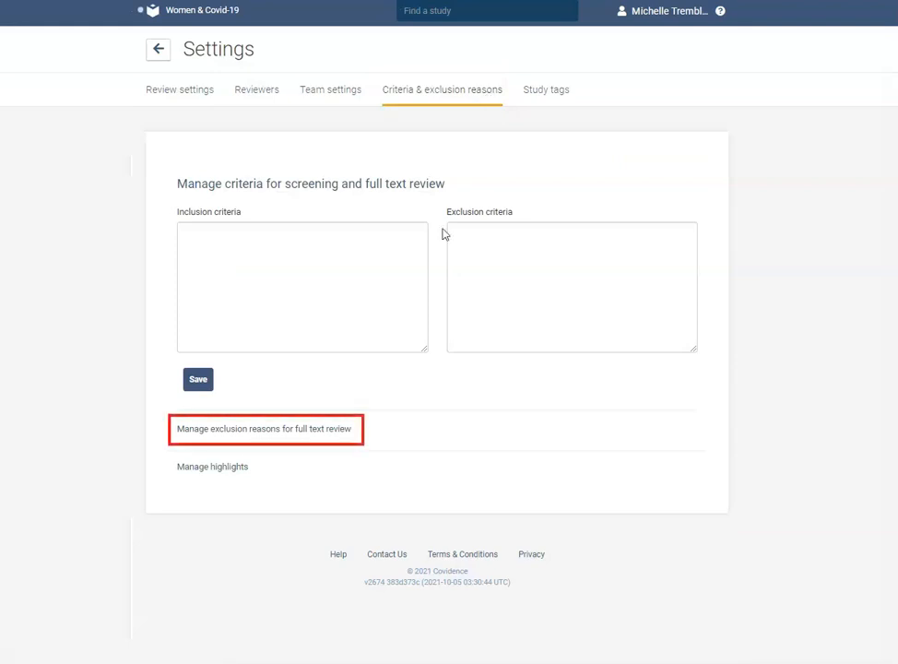
pyautogui.click(327, 431)
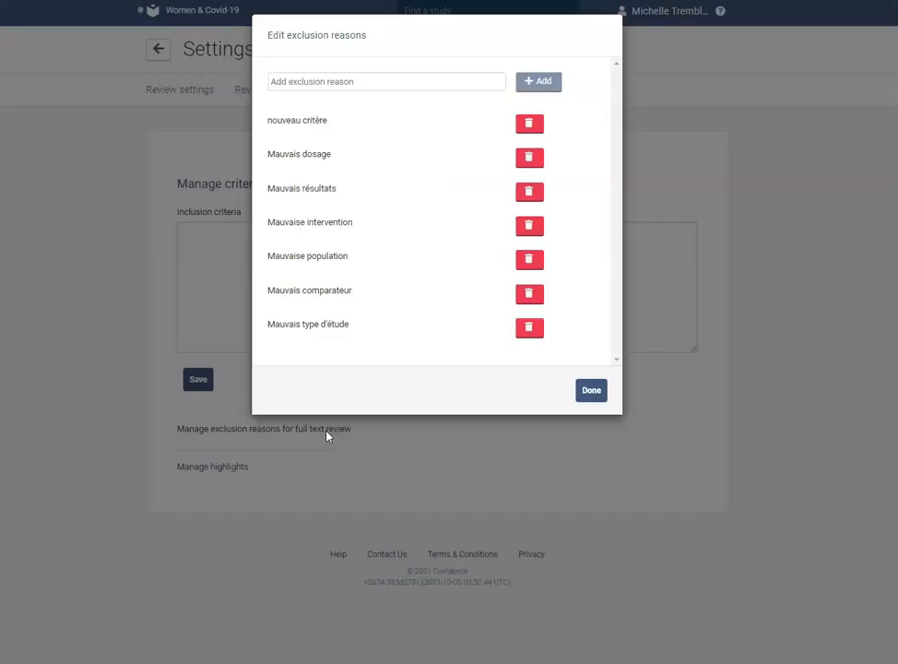
pyautogui.click(412, 81)
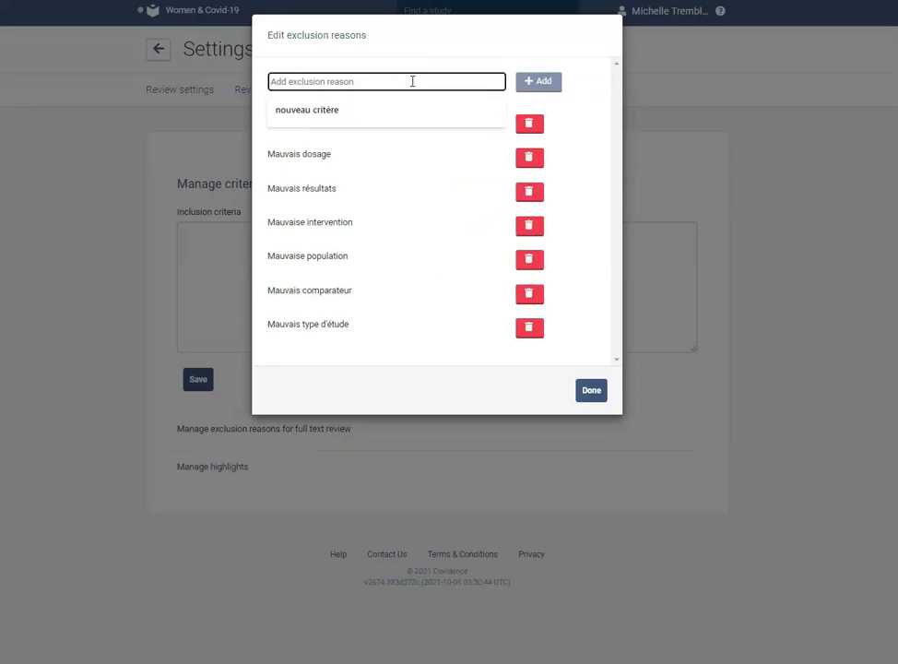
pyautogui.write('nouveau critère 2')
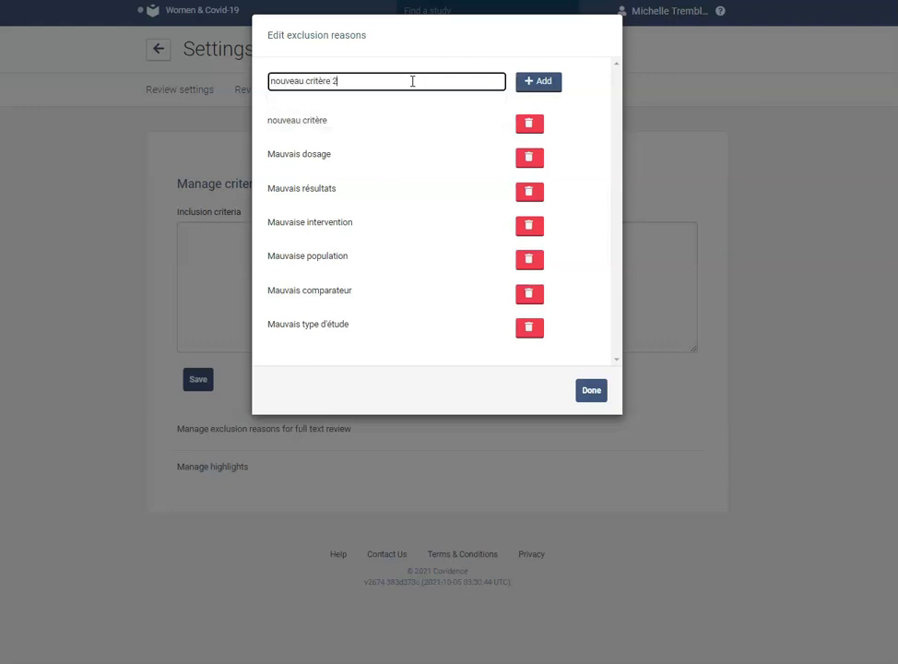
pyautogui.click(532, 84)
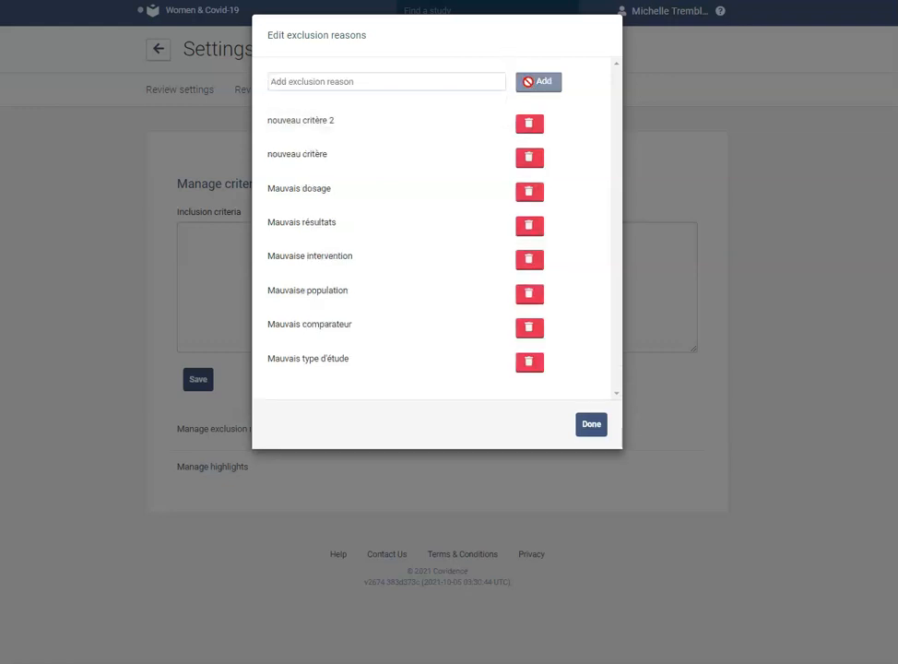
pyautogui.click(593, 426)
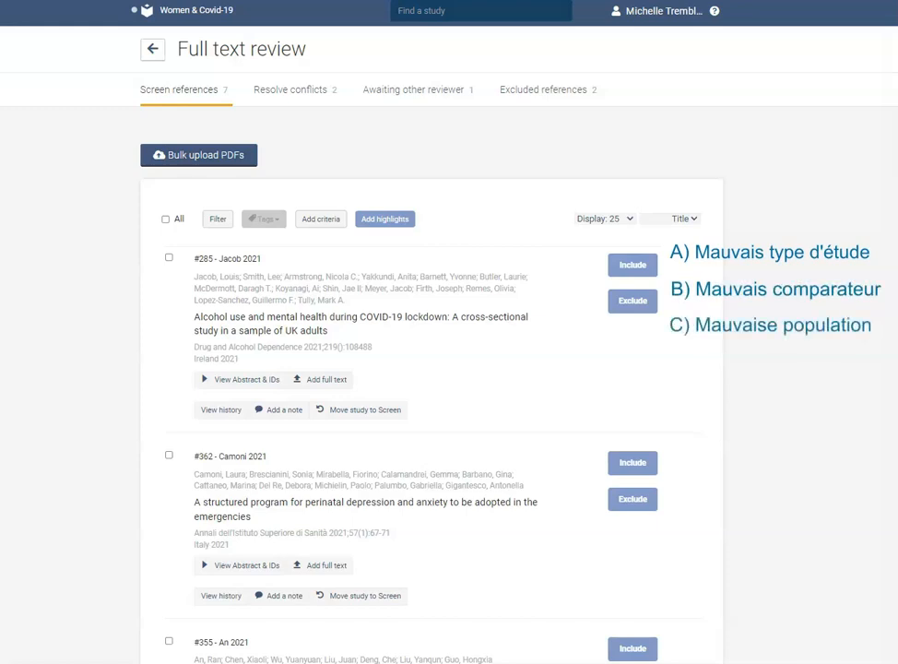
# - Exclude study #285 on alcohol use during lockdown with the reason "Mauvaise population"
pyautogui.click(644, 311)
pyautogui.click(674, 311)
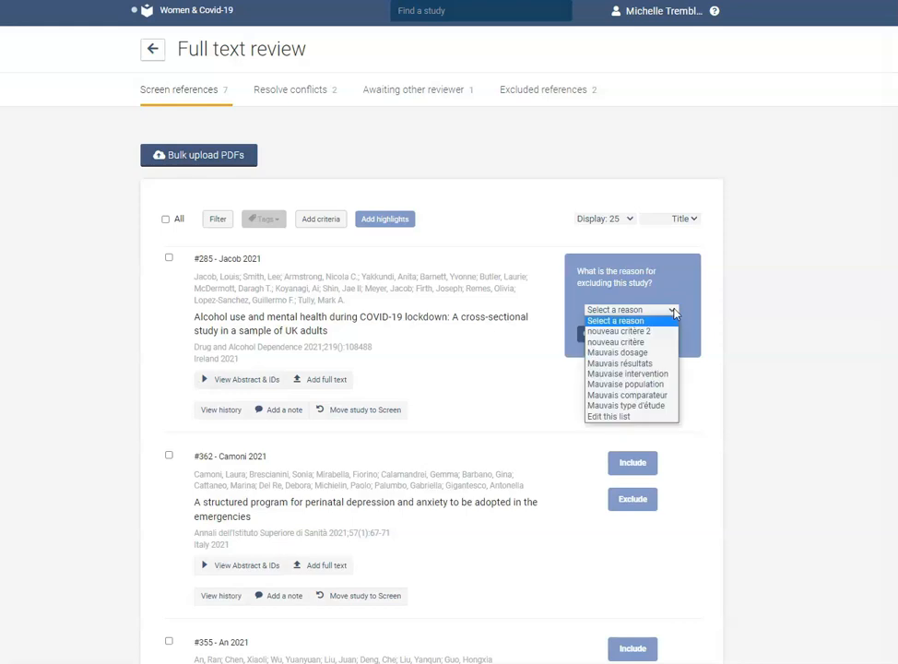
pyautogui.click(673, 386)
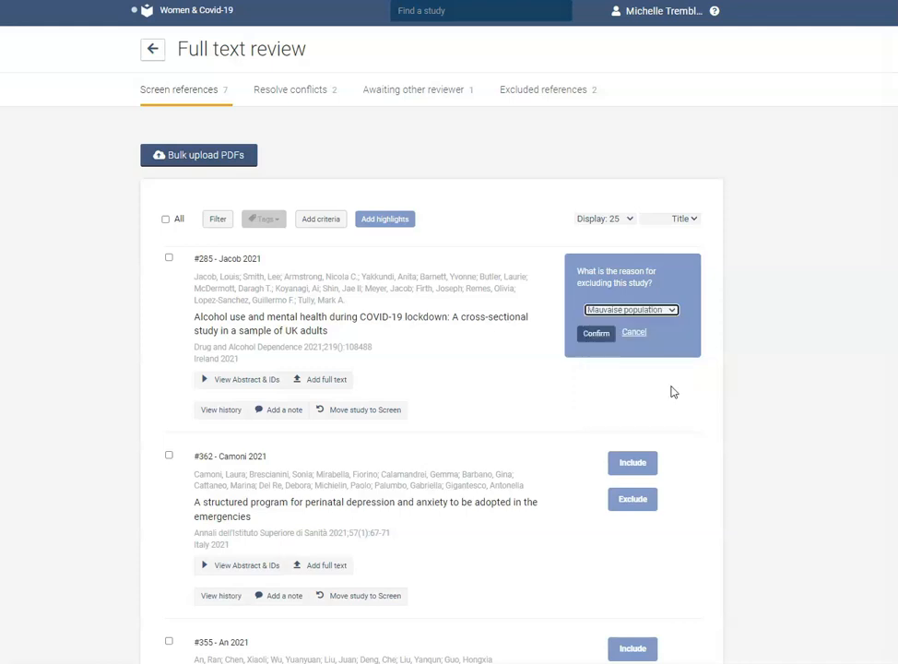
pyautogui.click(596, 333)
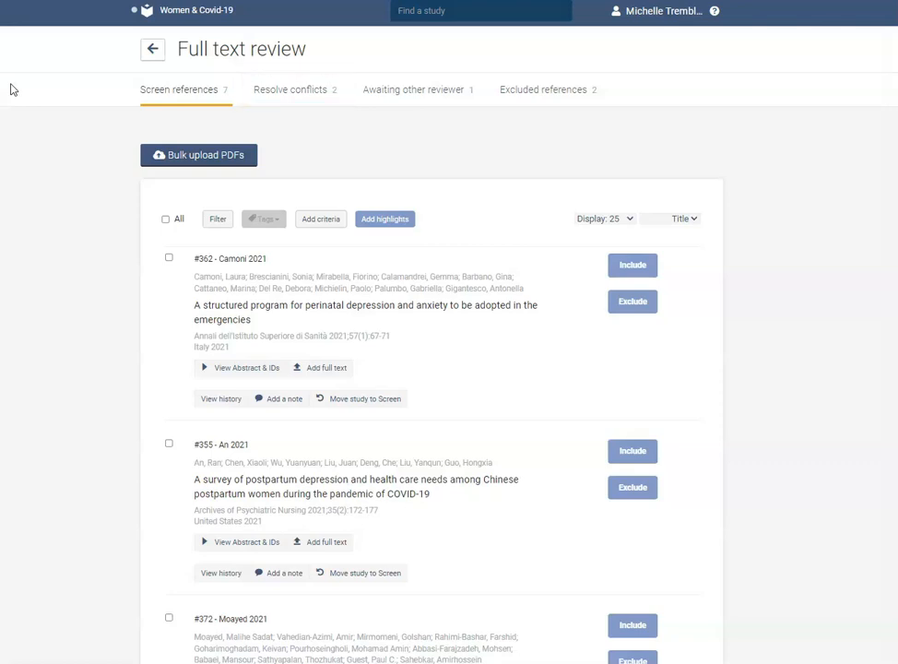
# - Resolve the full text conflicts by including study #80 and choosing "Mauvaise population" as the exclusion reason for study #245
pyautogui.click(292, 91)
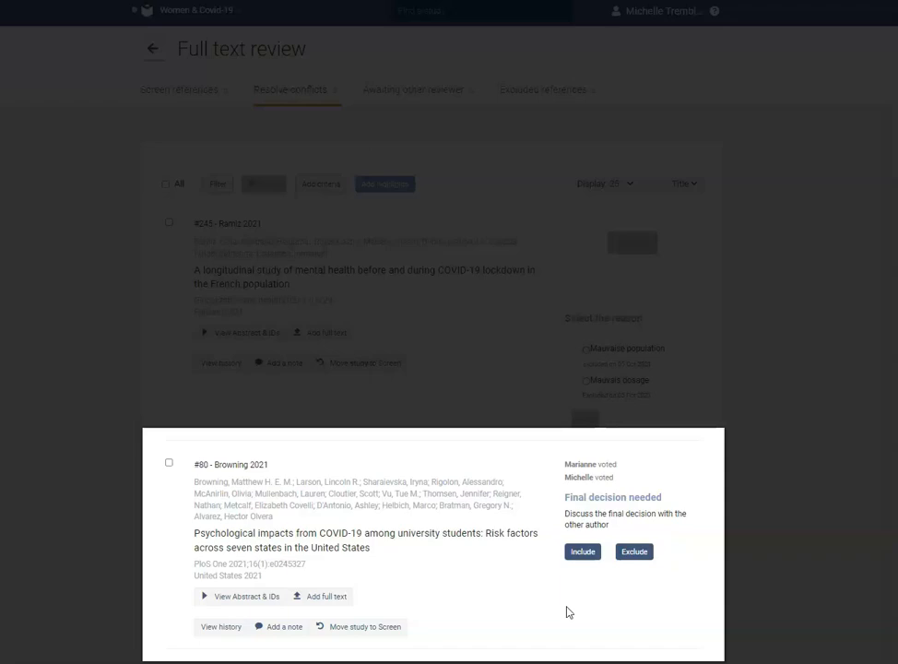
pyautogui.click(595, 557)
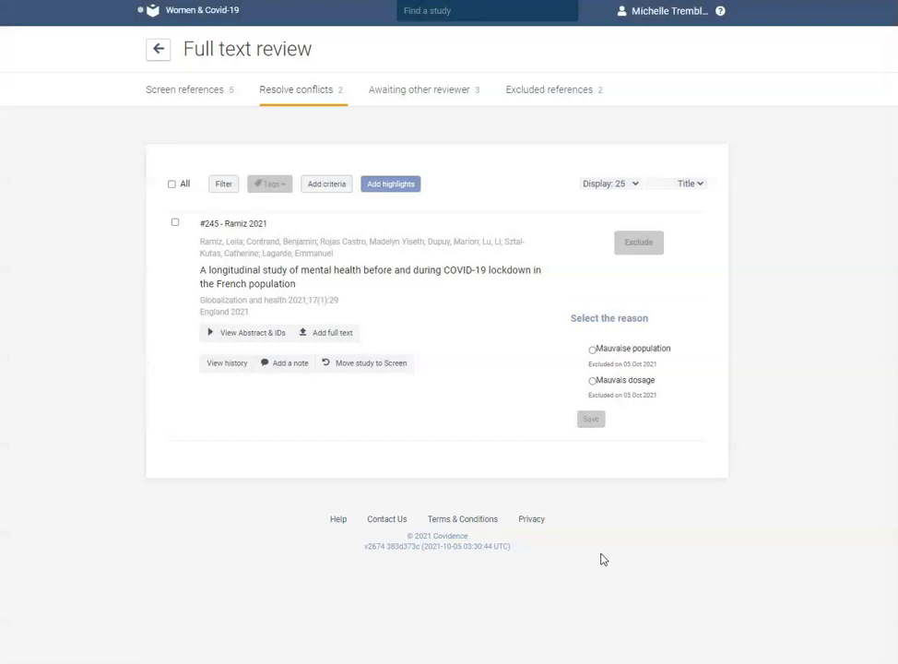
pyautogui.click(592, 350)
pyautogui.click(591, 419)
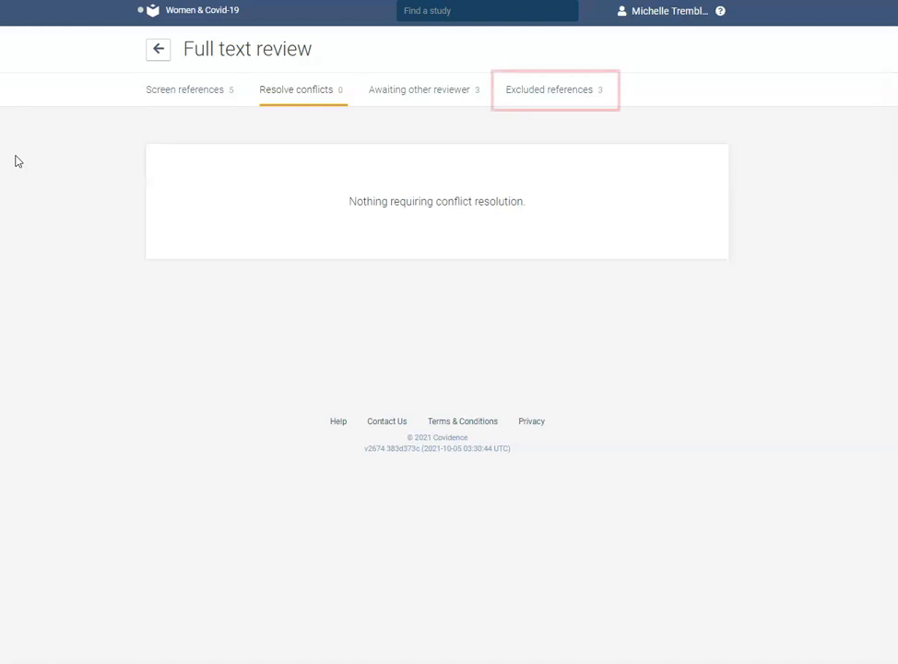
# - Open the excluded references and examine the activity history of study #245
pyautogui.click(550, 94)
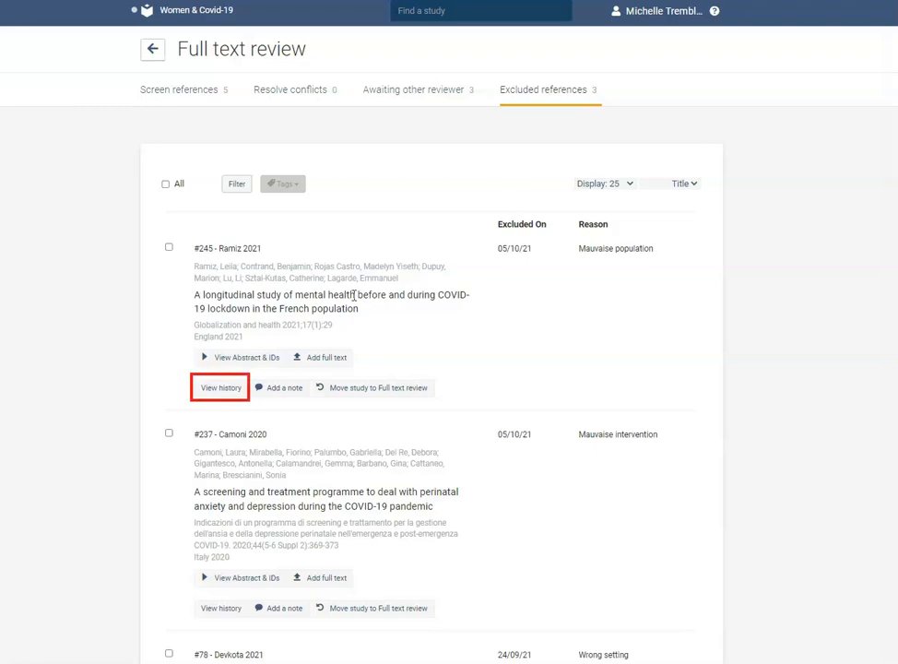
pyautogui.click(221, 391)
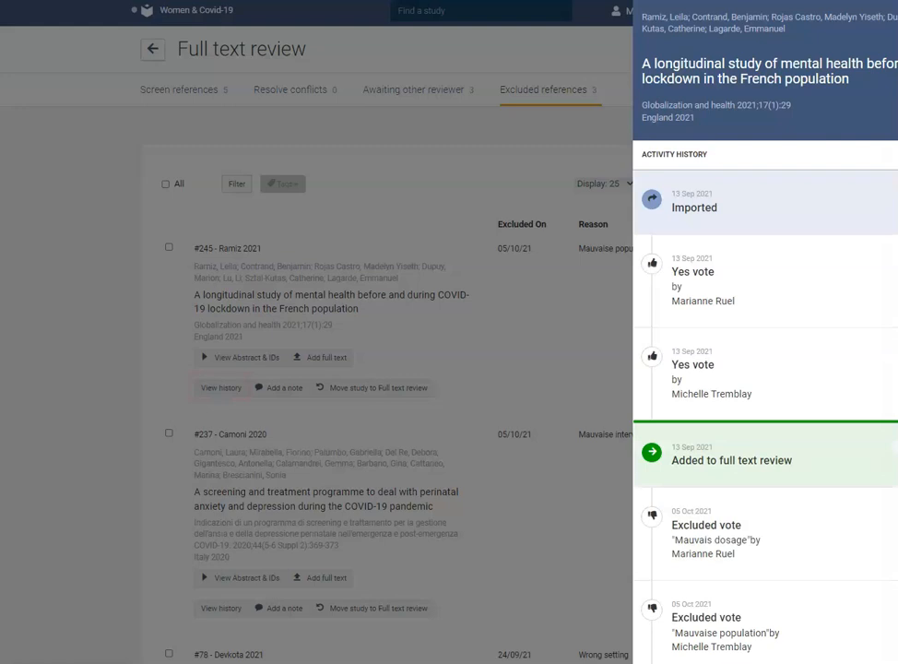
pyautogui.scroll(-2, 387, 369)
pyautogui.scroll(-1, 766, 369)
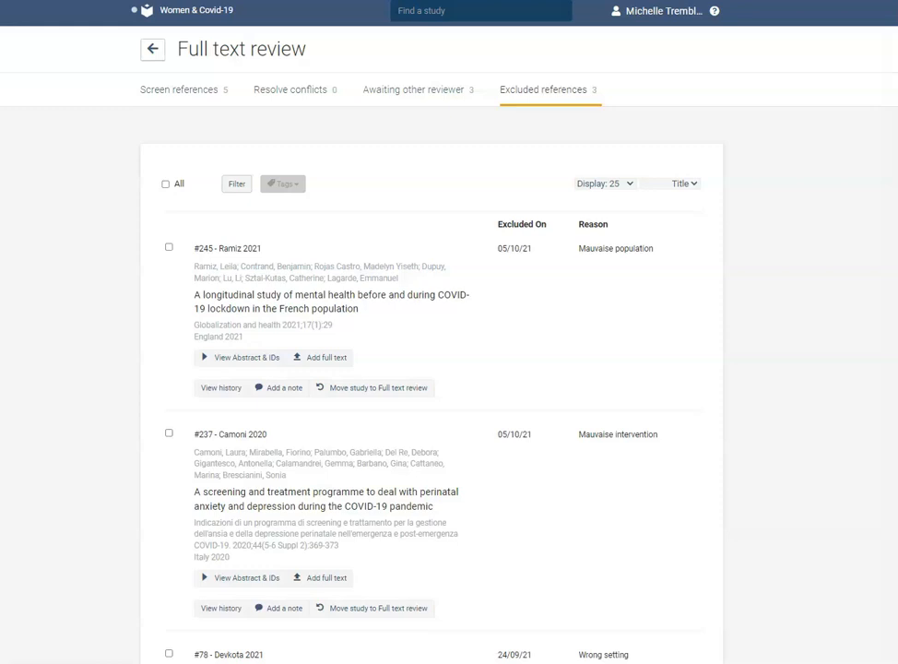
# - Export the references from the Excluded stage in CSV format and download the resulting file
pyautogui.click(152, 50)
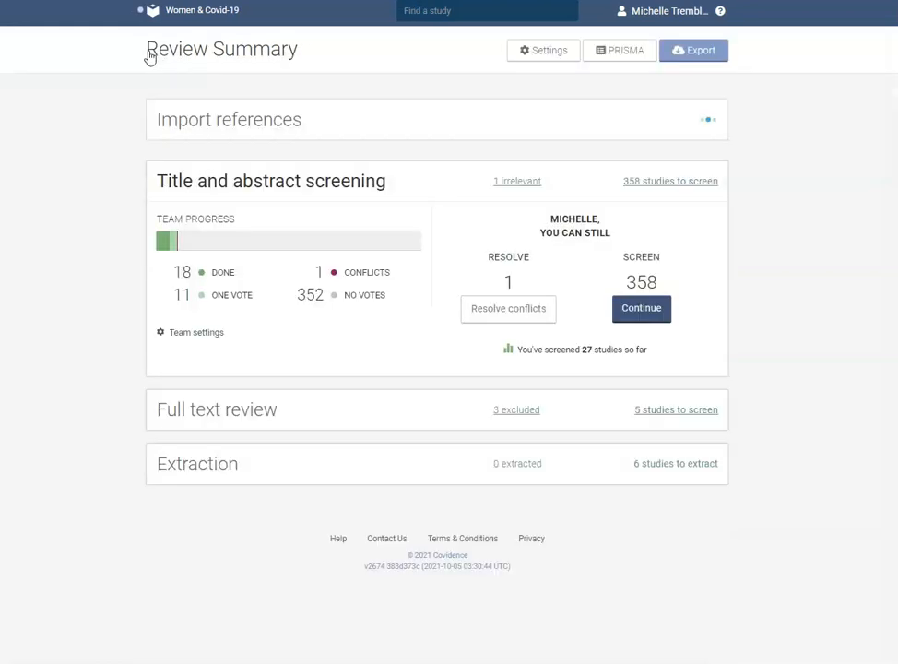
pyautogui.click(686, 62)
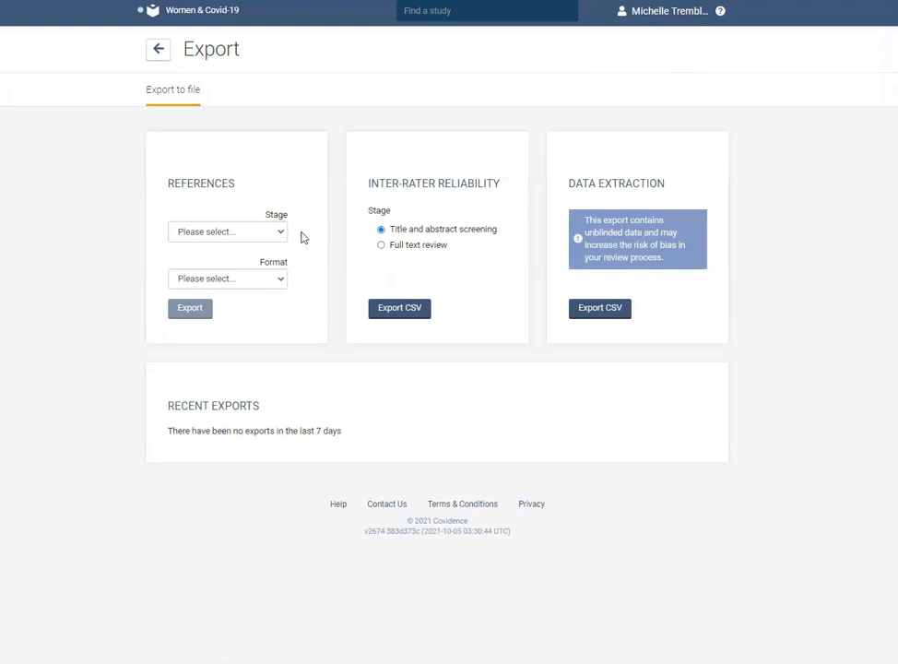
pyautogui.click(265, 235)
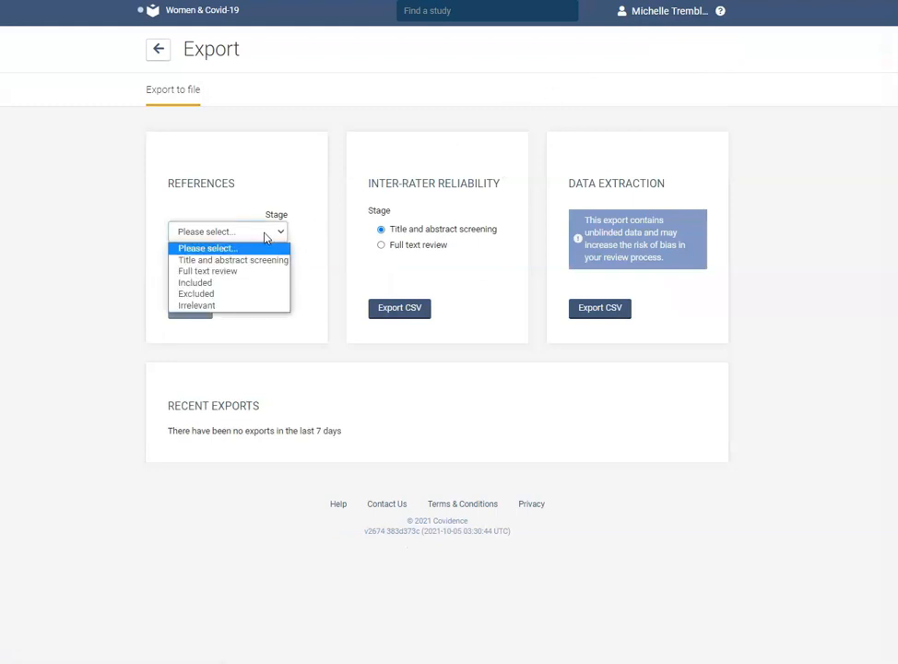
pyautogui.click(265, 294)
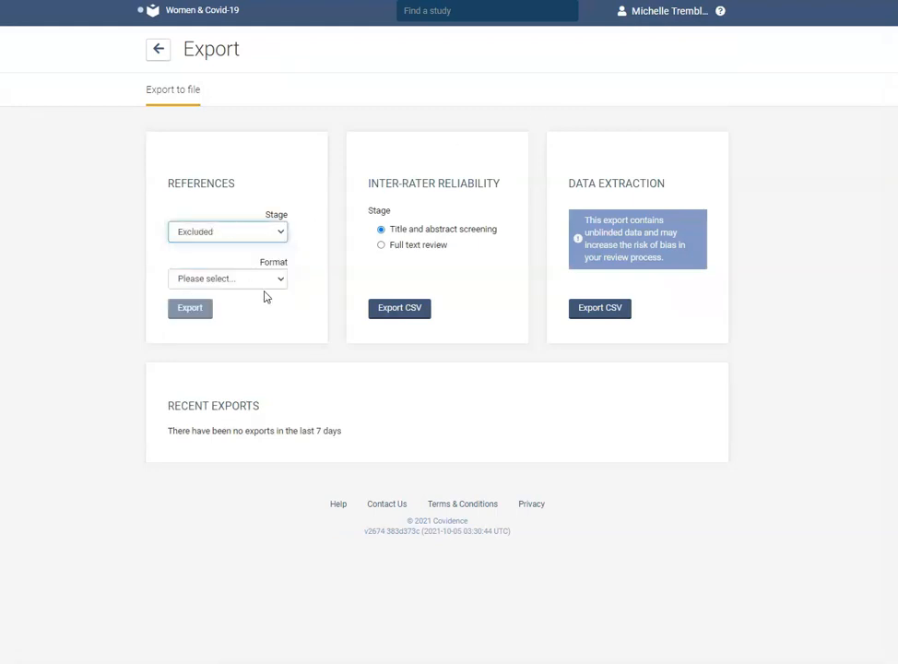
pyautogui.click(247, 281)
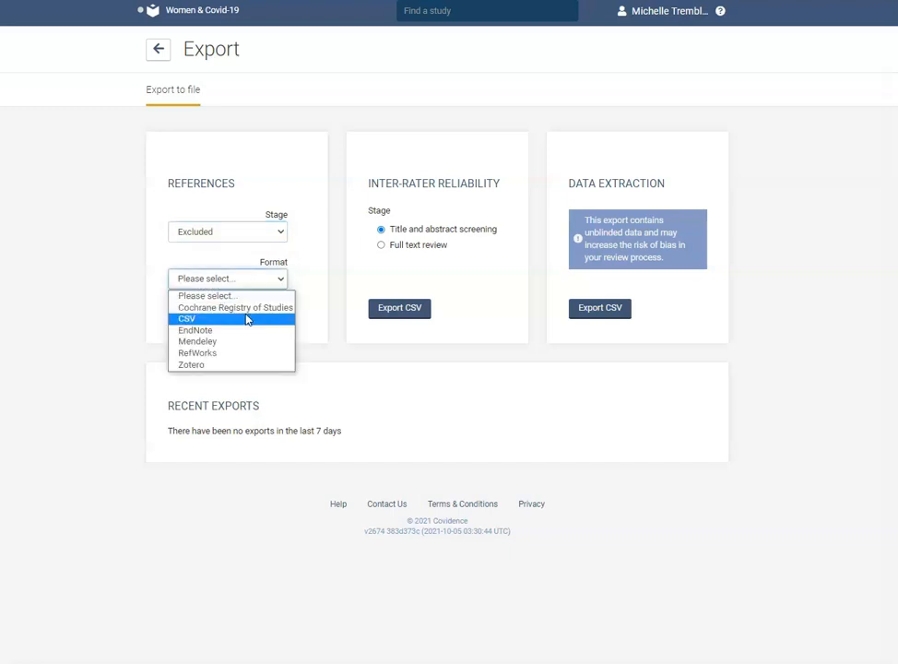
pyautogui.click(246, 320)
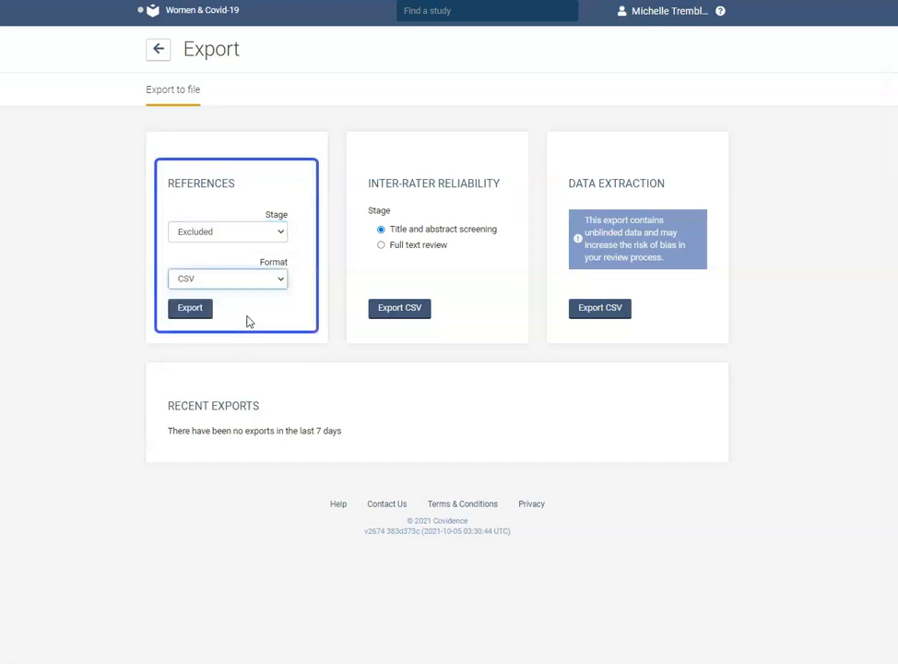
pyautogui.click(189, 313)
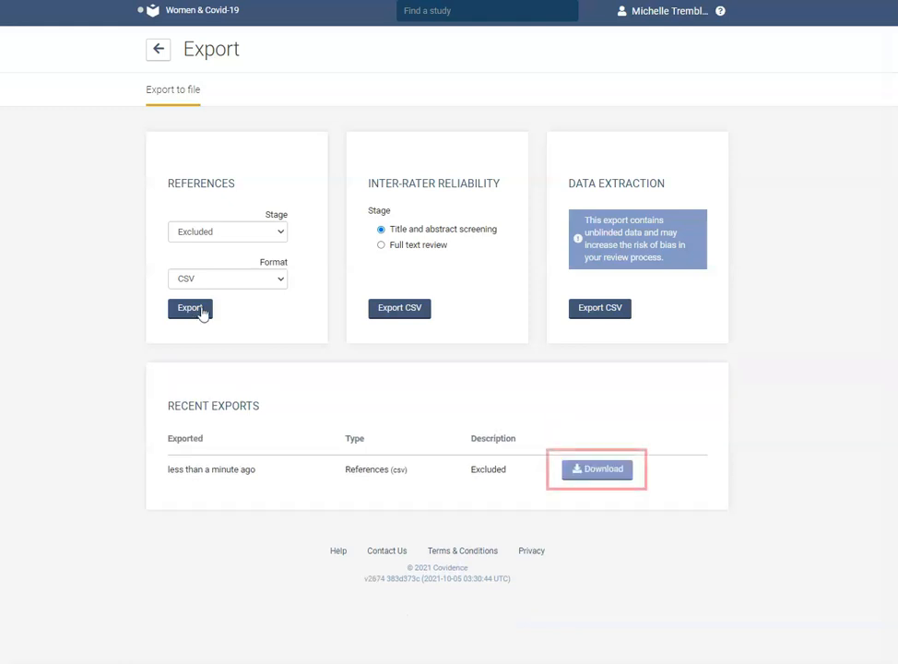
pyautogui.click(600, 472)
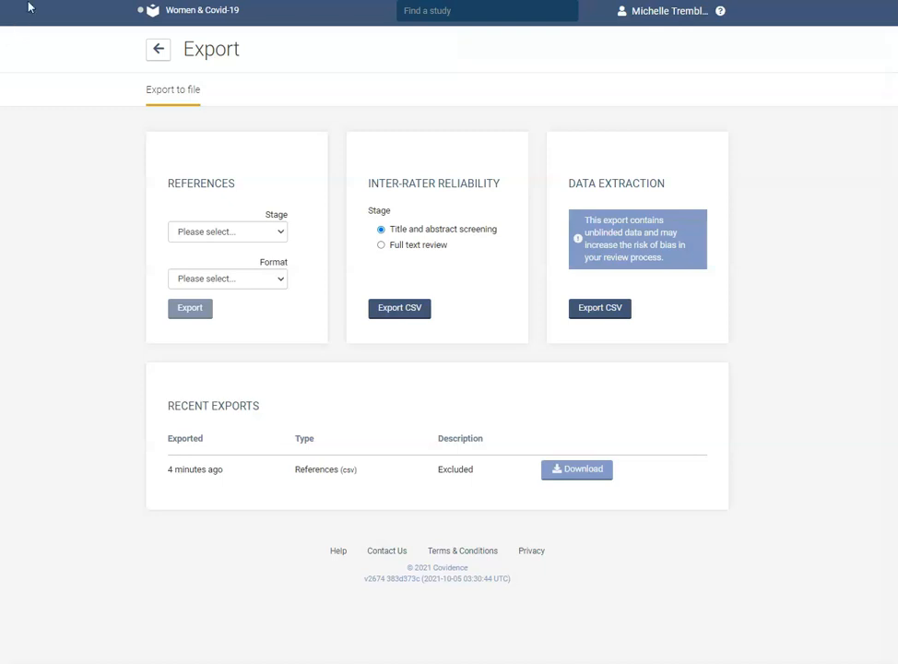
# - Return to the review summary and open the review's PRISMA flow diagram
pyautogui.click(157, 51)
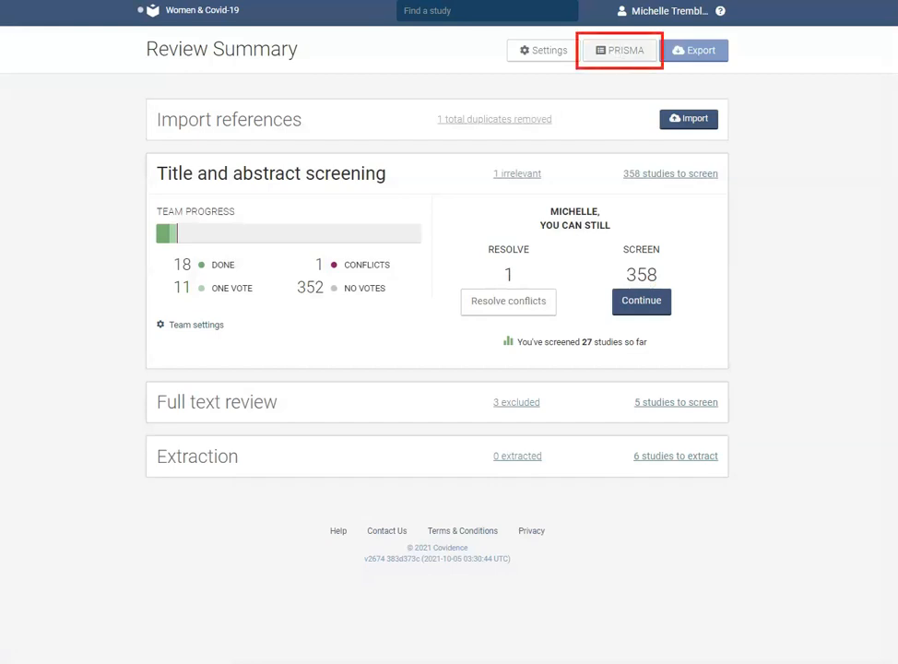
pyautogui.click(619, 54)
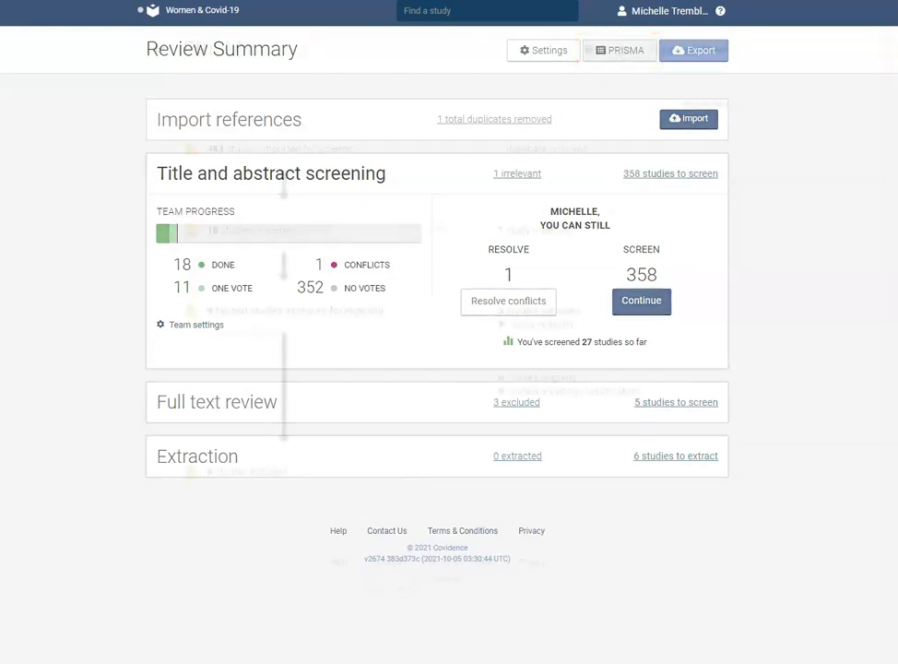